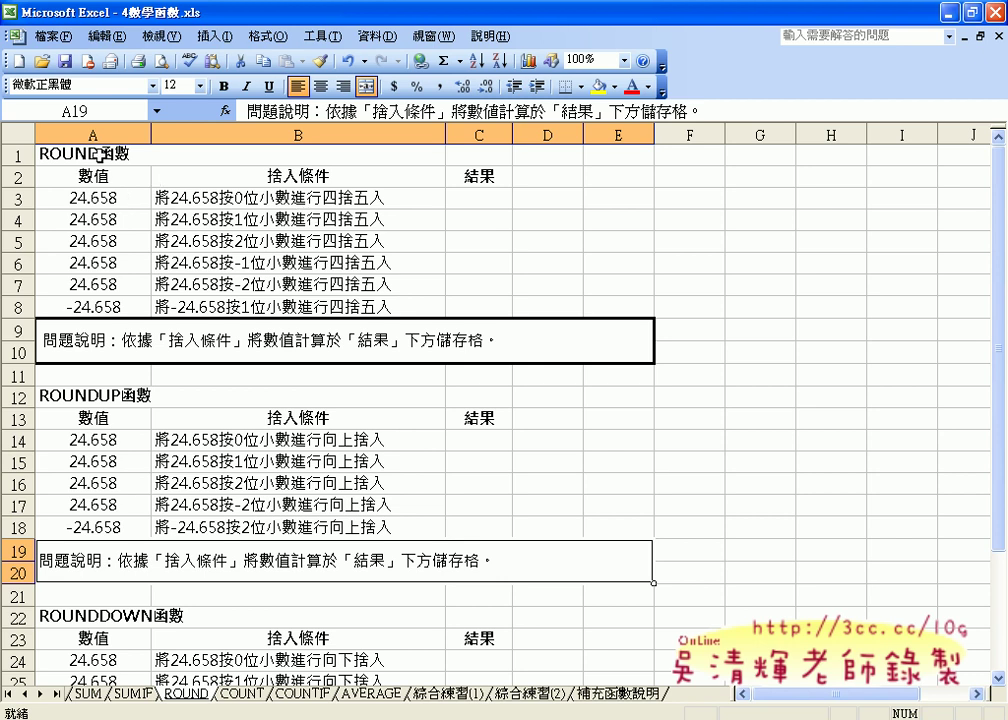
# Step: Check the rounding condition in B3, then start inserting a function into C3
pyautogui.click(302, 199)
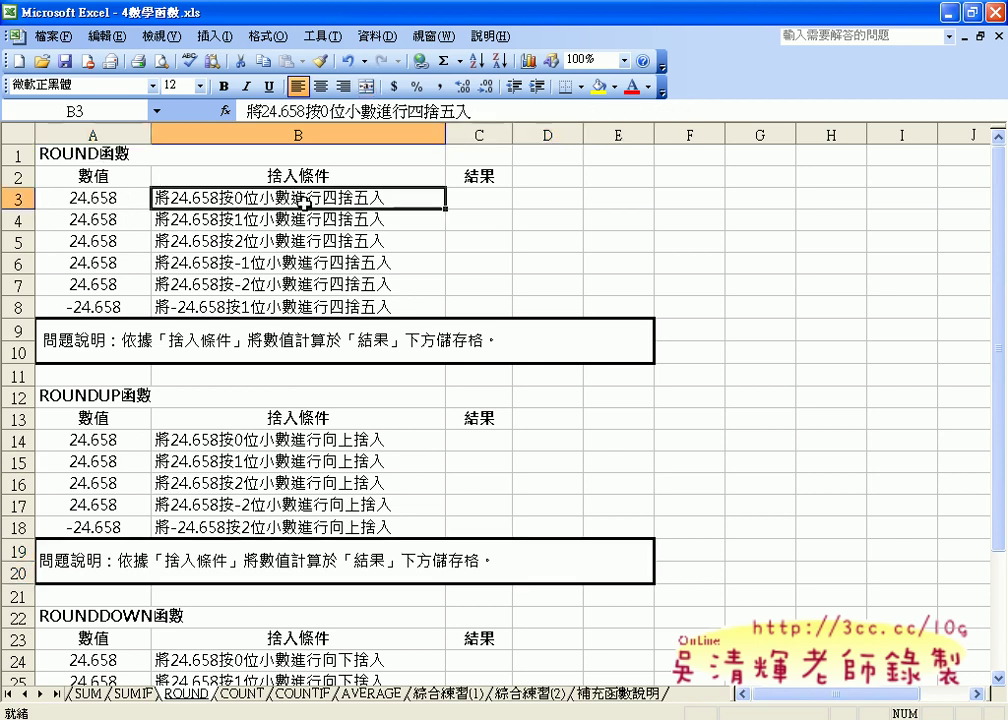
pyautogui.click(474, 202)
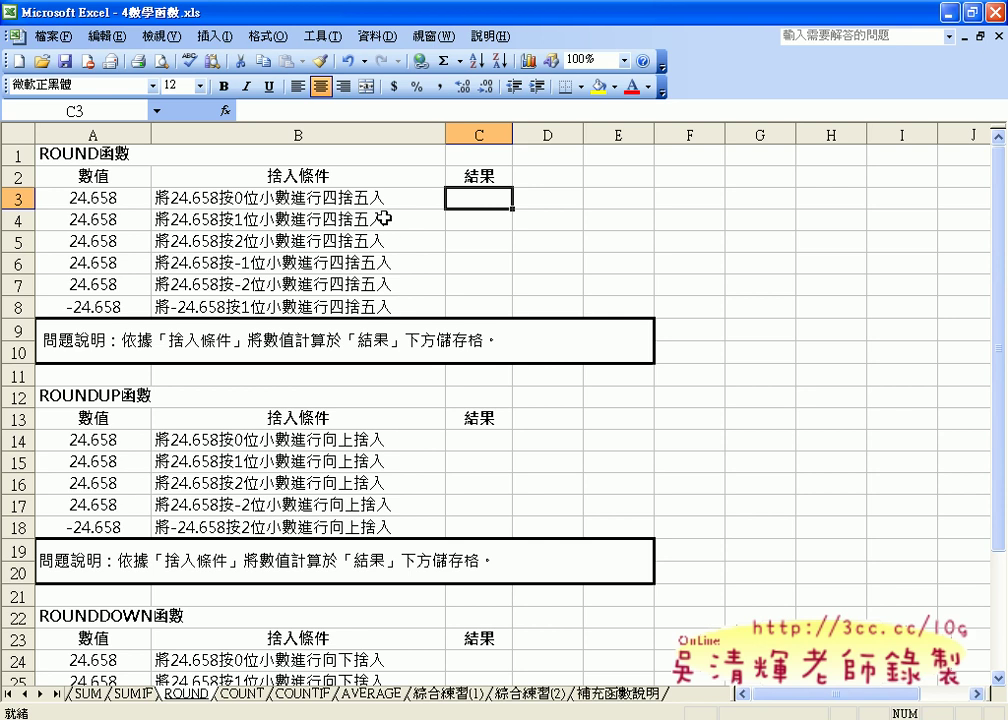
pyautogui.click(225, 110)
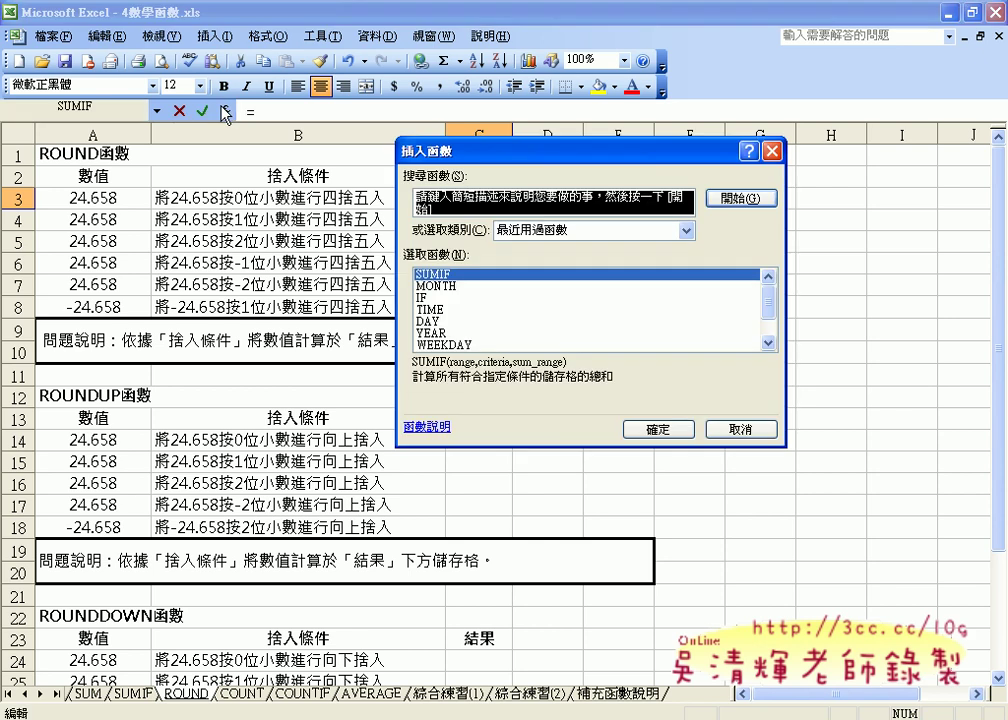
# Step: Switch the function category to 全部 (All) and select ROUND from the list
pyautogui.click(538, 232)
pyautogui.click(540, 253)
pyautogui.click(500, 298)
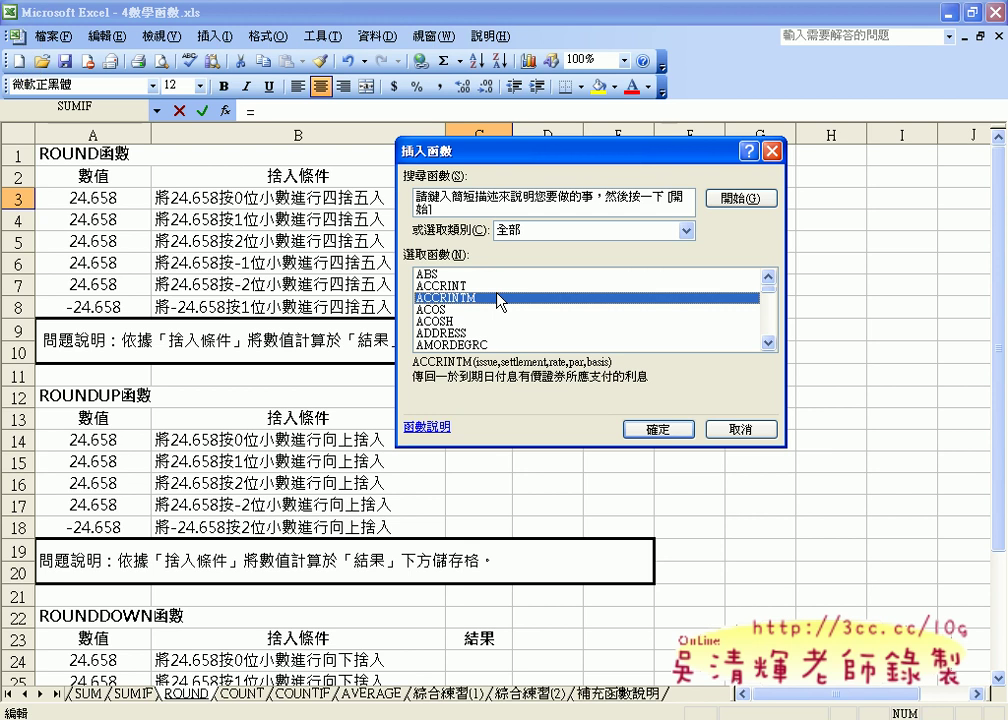
pyautogui.press('r')
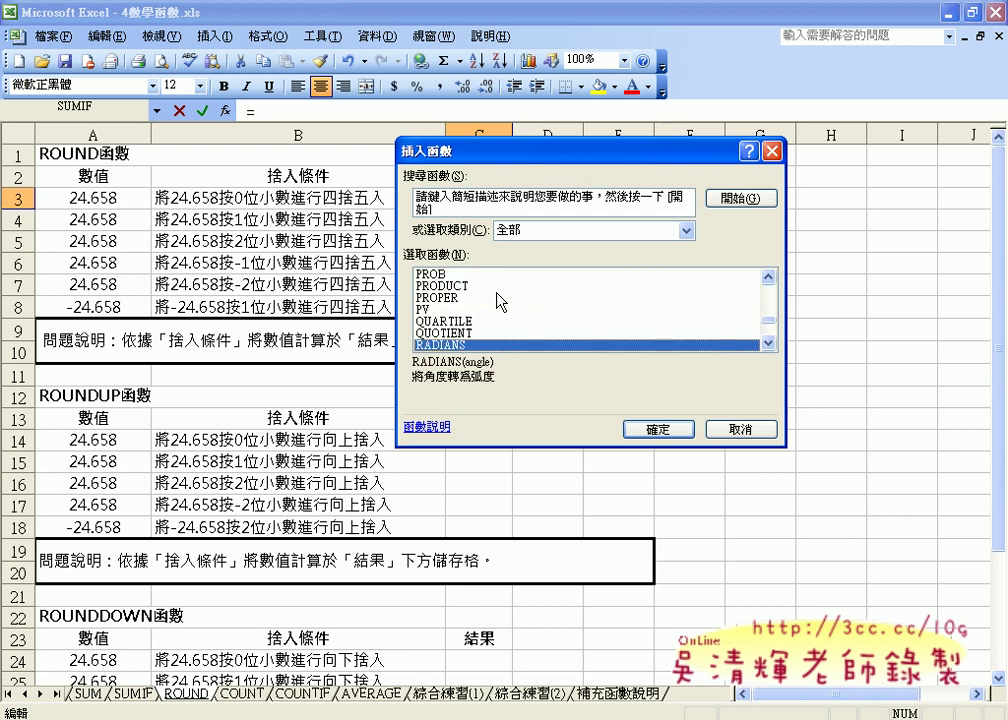
pyautogui.press('r')
pyautogui.press('o')
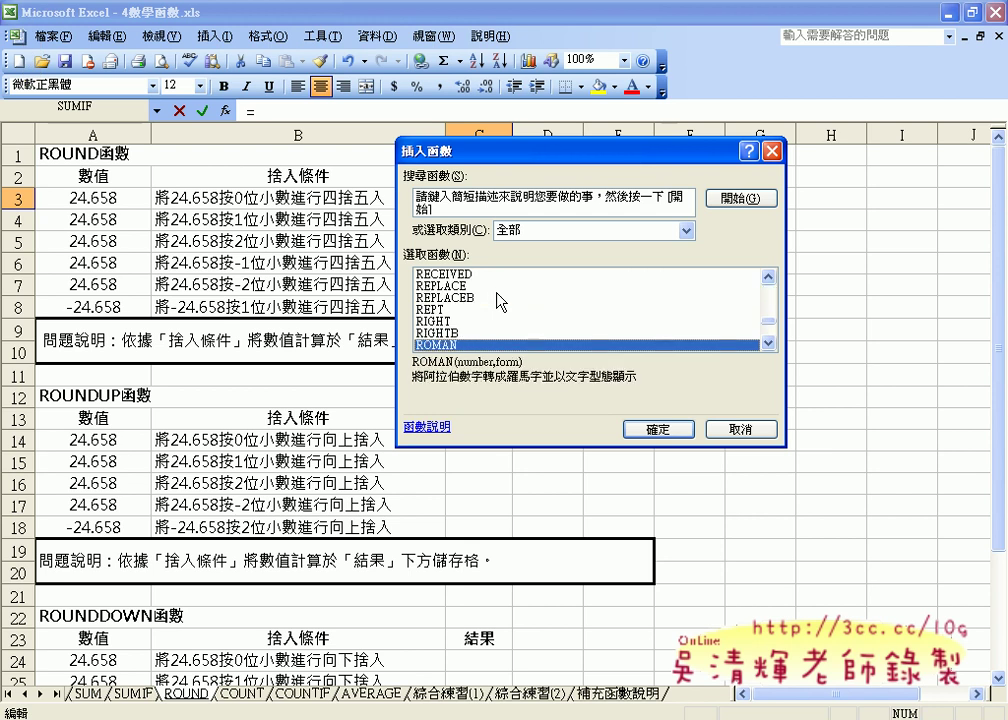
pyautogui.click(768, 342)
pyautogui.click(768, 342)
pyautogui.click(768, 342)
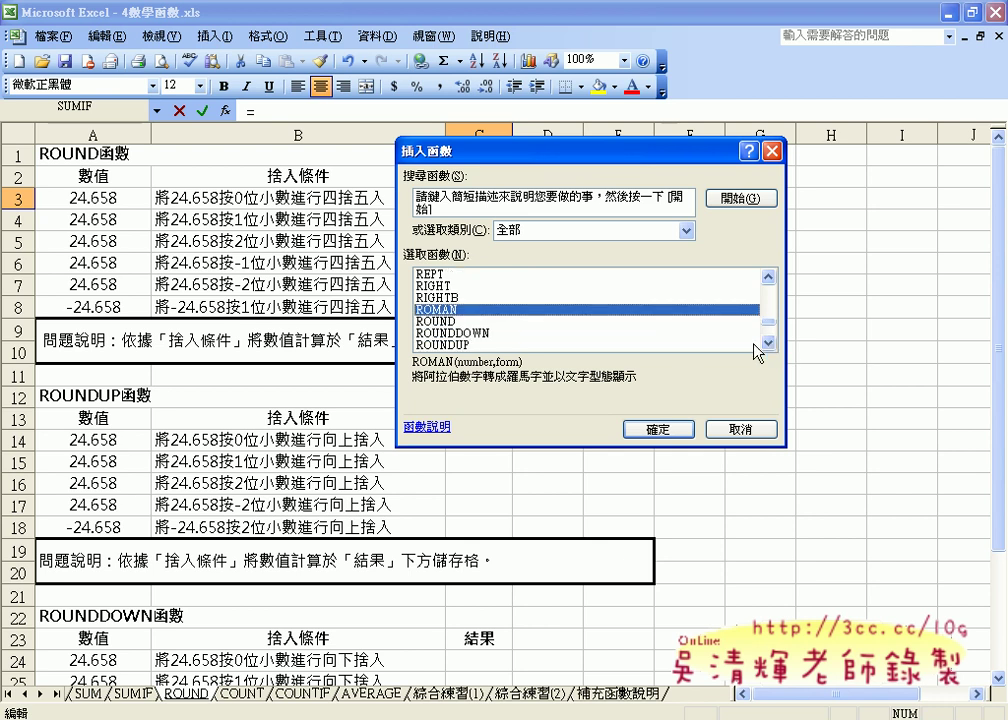
pyautogui.click(568, 322)
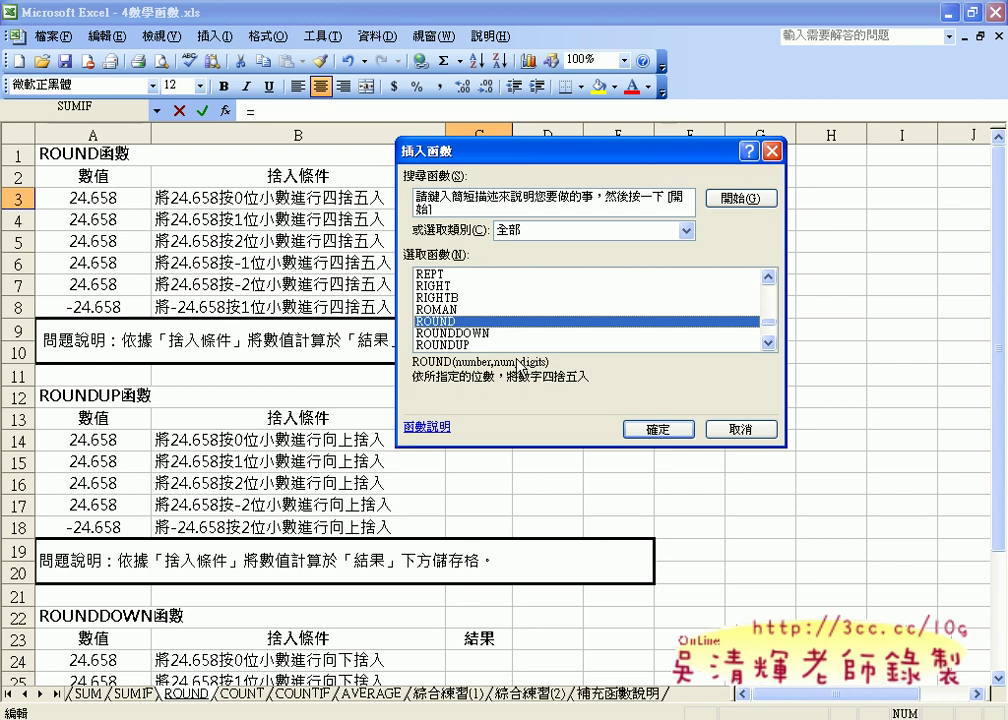
pyautogui.click(430, 428)
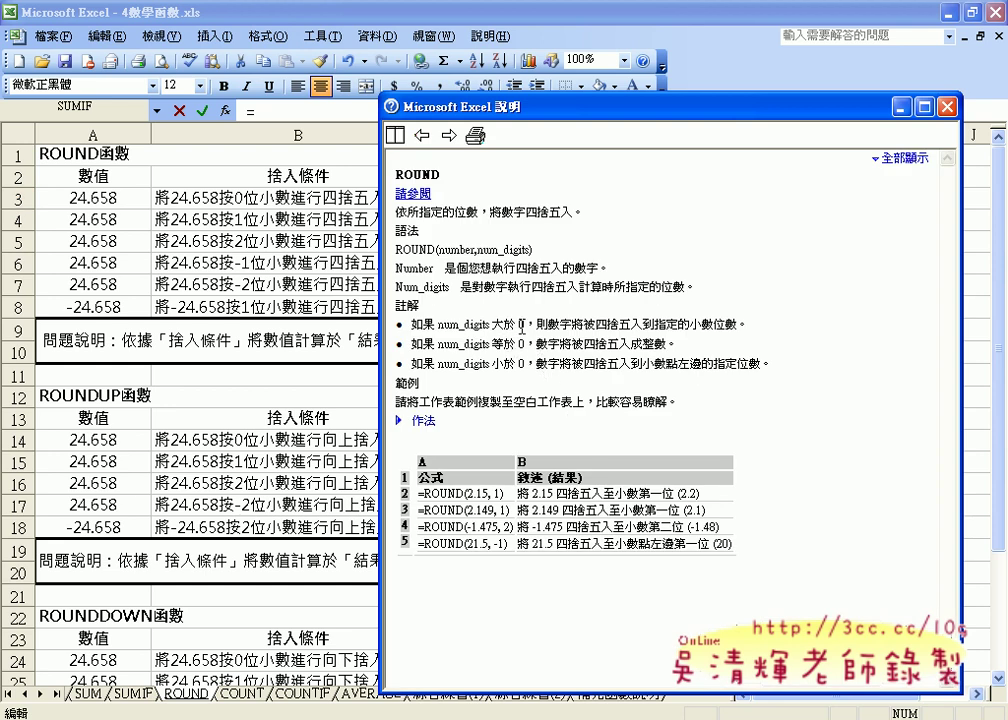
pyautogui.moveTo(491, 325)
pyautogui.mouseDown()
pyautogui.moveTo(751, 325)
pyautogui.moveTo(738, 325)
pyautogui.mouseUp()
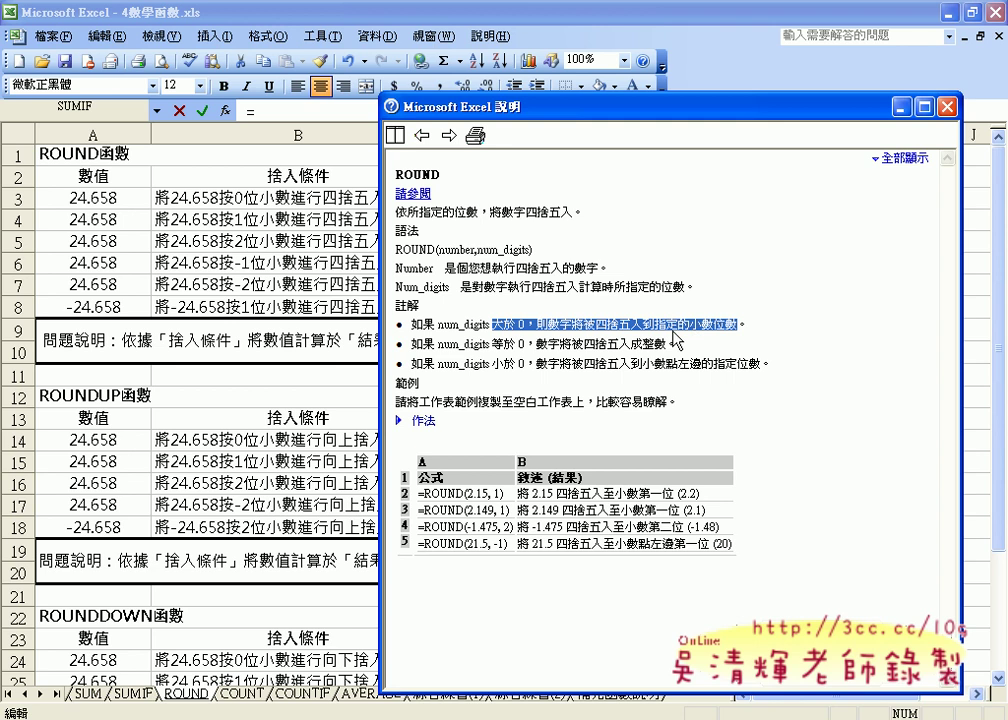
pyautogui.moveTo(491, 343); pyautogui.dragTo(660, 345)
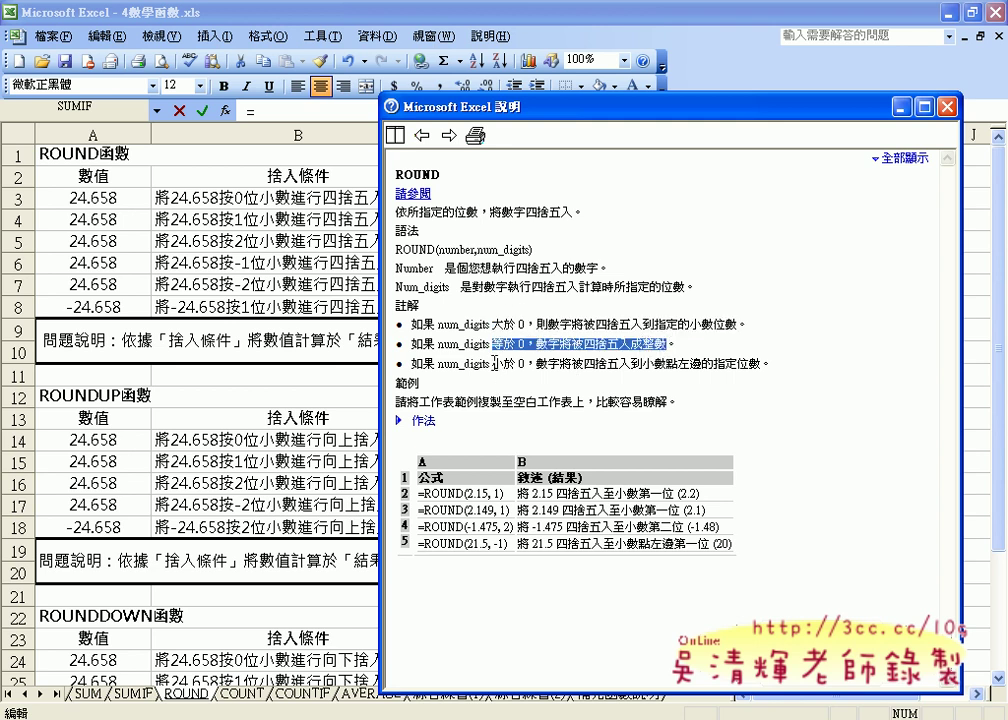
pyautogui.moveTo(491, 364); pyautogui.dragTo(524, 365)
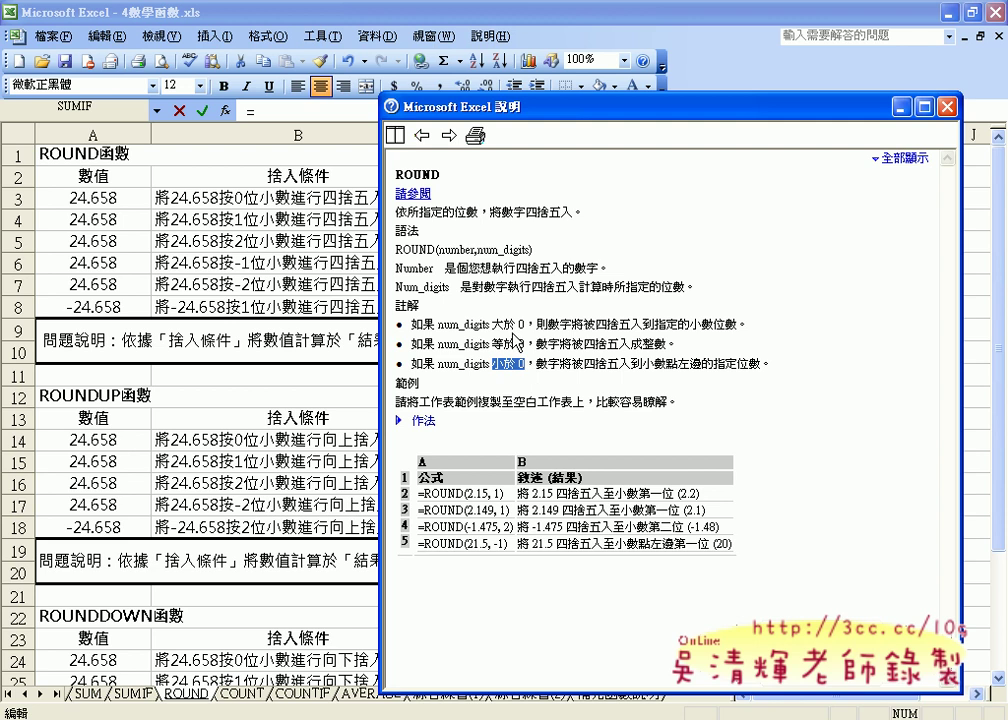
pyautogui.moveTo(596, 364); pyautogui.dragTo(776, 363)
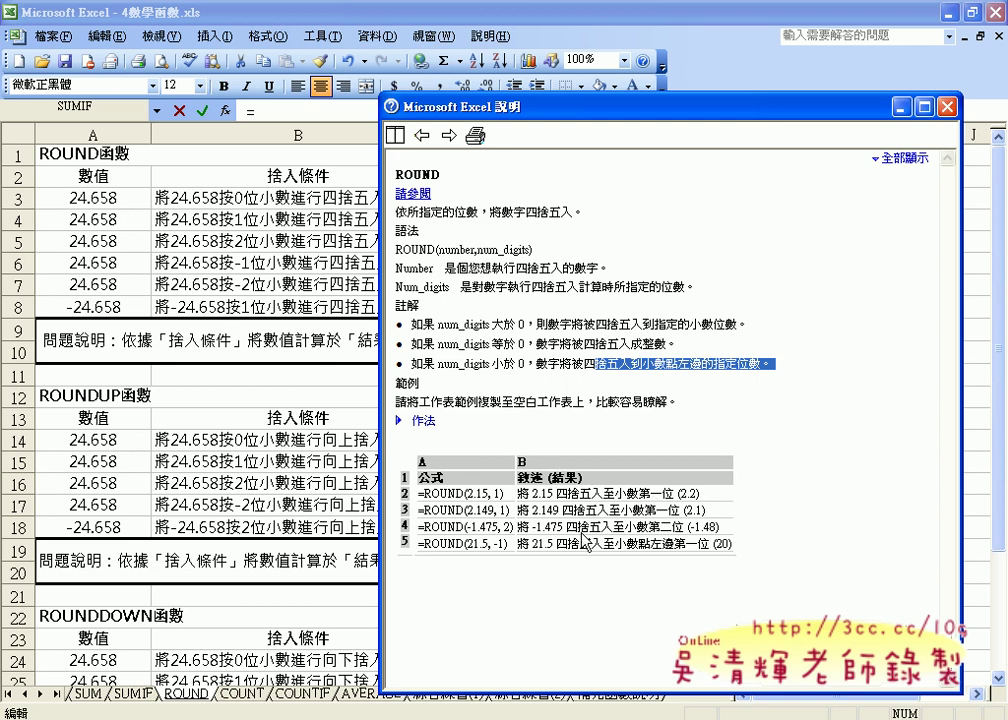
# Step: Enter =ROUND(A3,0) in C3, with A3 as Number and 0 digits, so it shows 25
pyautogui.click(946, 106)
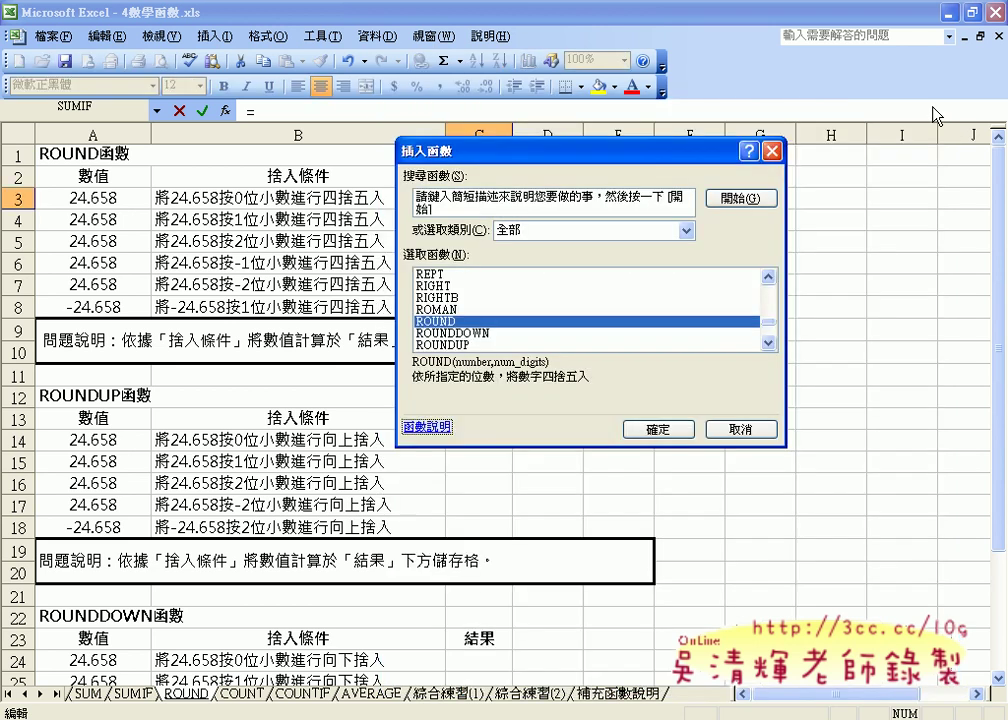
pyautogui.click(659, 429)
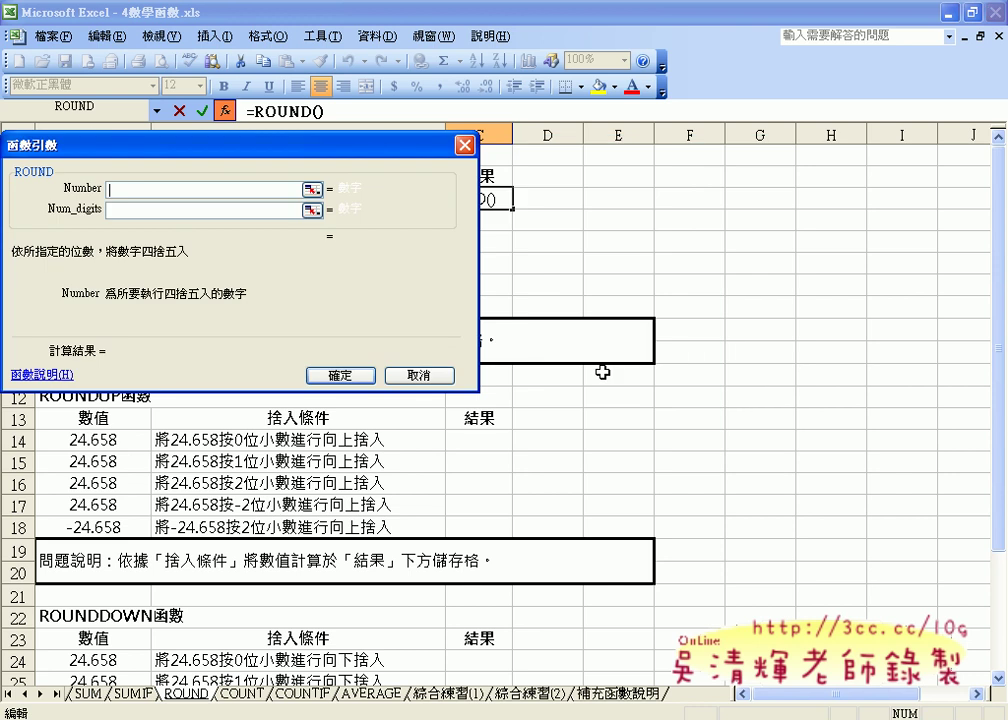
pyautogui.moveTo(337, 148); pyautogui.dragTo(734, 268)
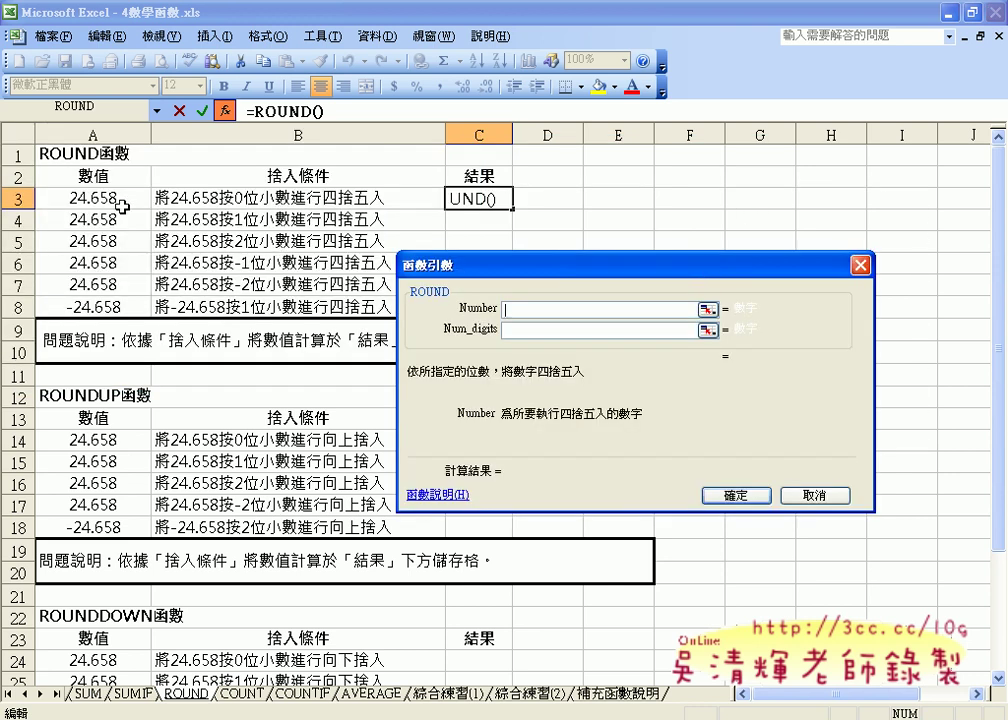
pyautogui.click(121, 206)
pyautogui.click(547, 328)
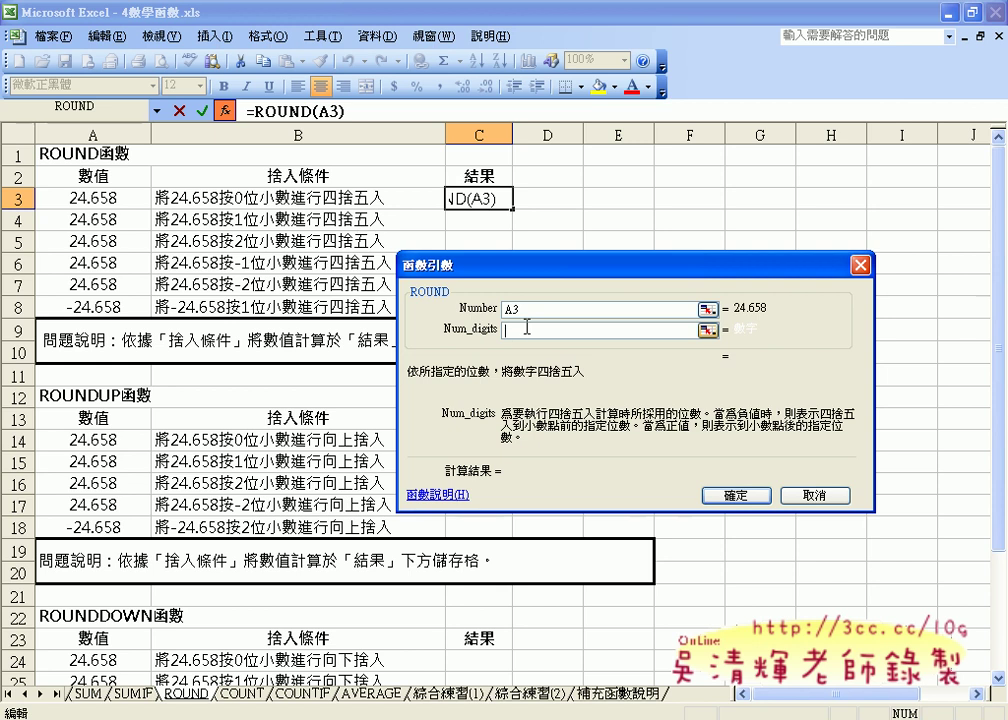
pyautogui.write('0')
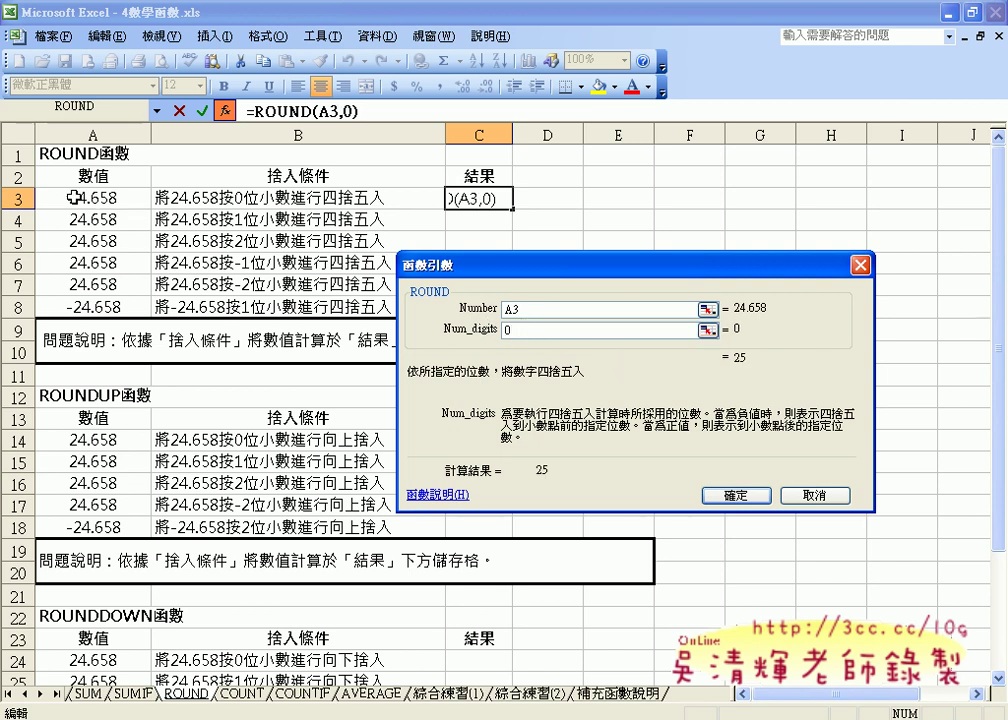
pyautogui.click(724, 500)
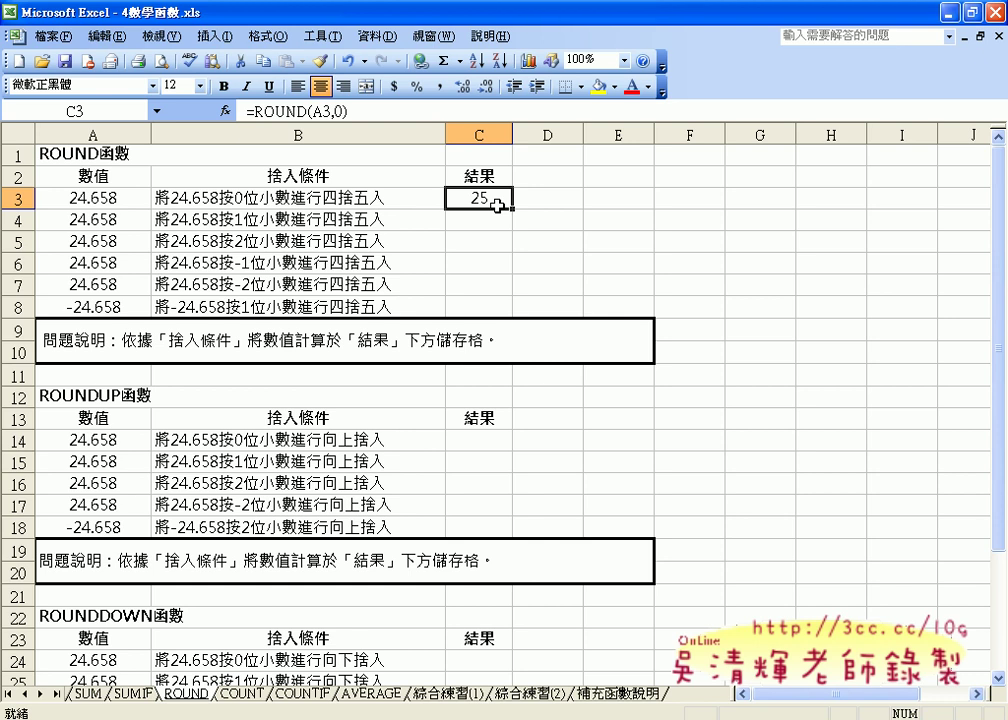
# Step: Format A3 with the 數值 (Number) category and 0 decimal places so it displays 25
pyautogui.click(128, 199)
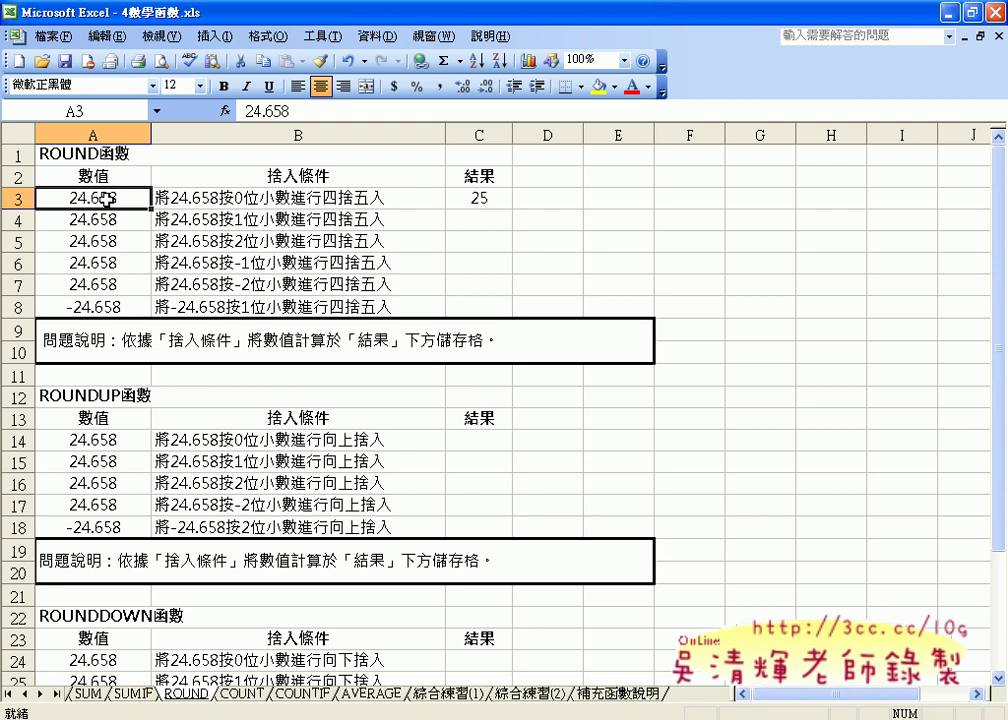
pyautogui.click(268, 36)
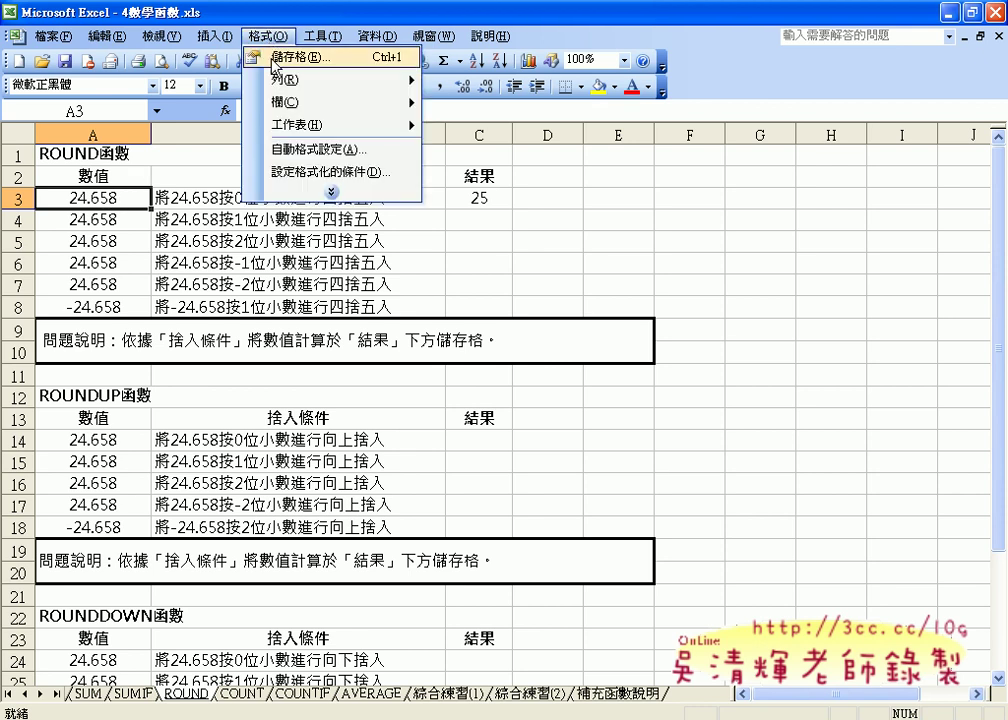
pyautogui.click(272, 58)
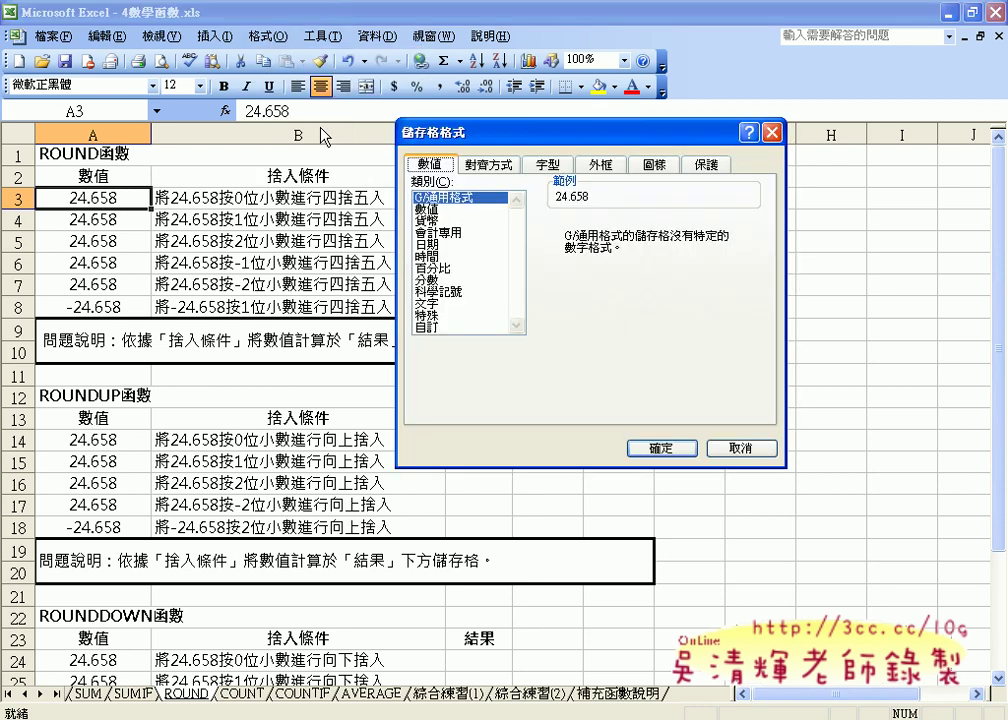
pyautogui.click(438, 207)
pyautogui.click(704, 228)
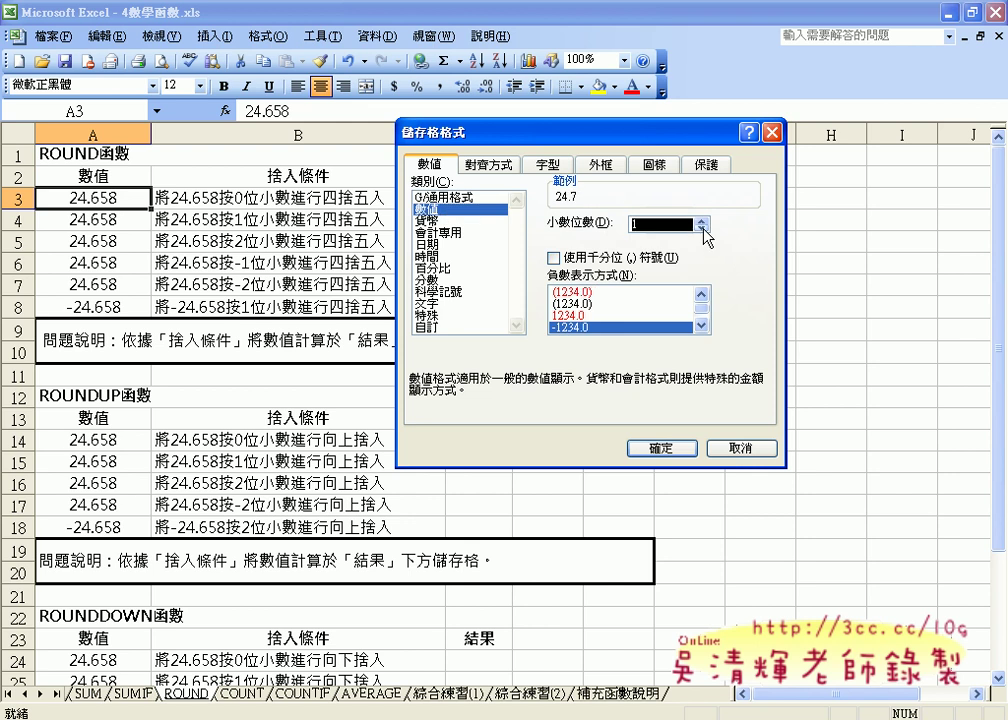
pyautogui.click(704, 233)
pyautogui.click(668, 449)
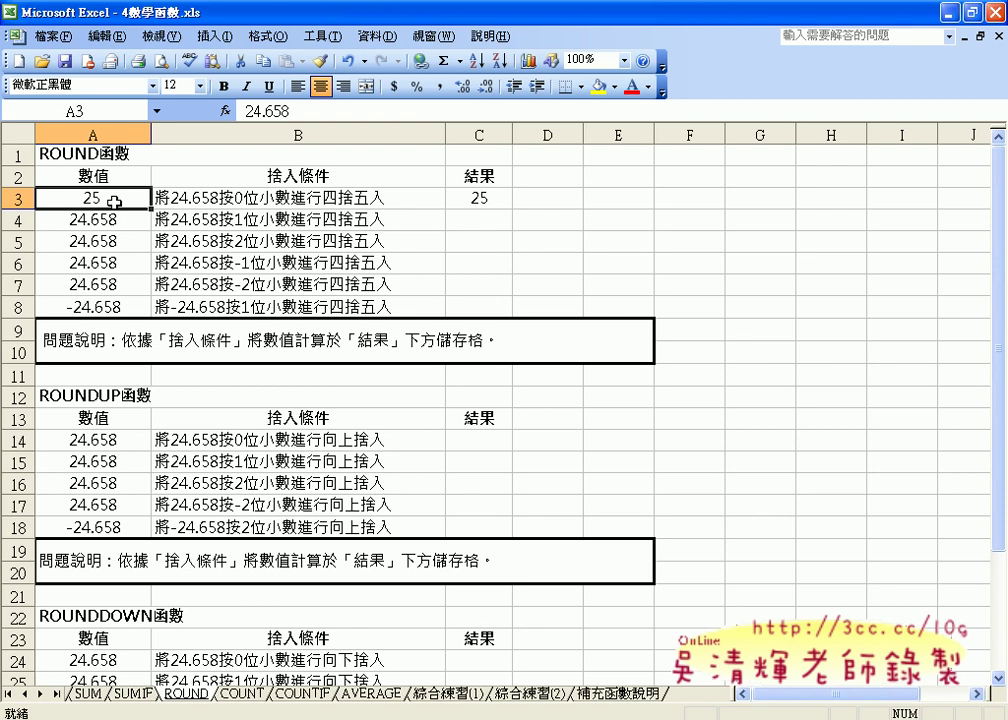
# Step: Undo A3's number formatting and fill C3's ROUND formula down through C8
pyautogui.hotkey('ctrl', 'z')
pyautogui.click(502, 201)
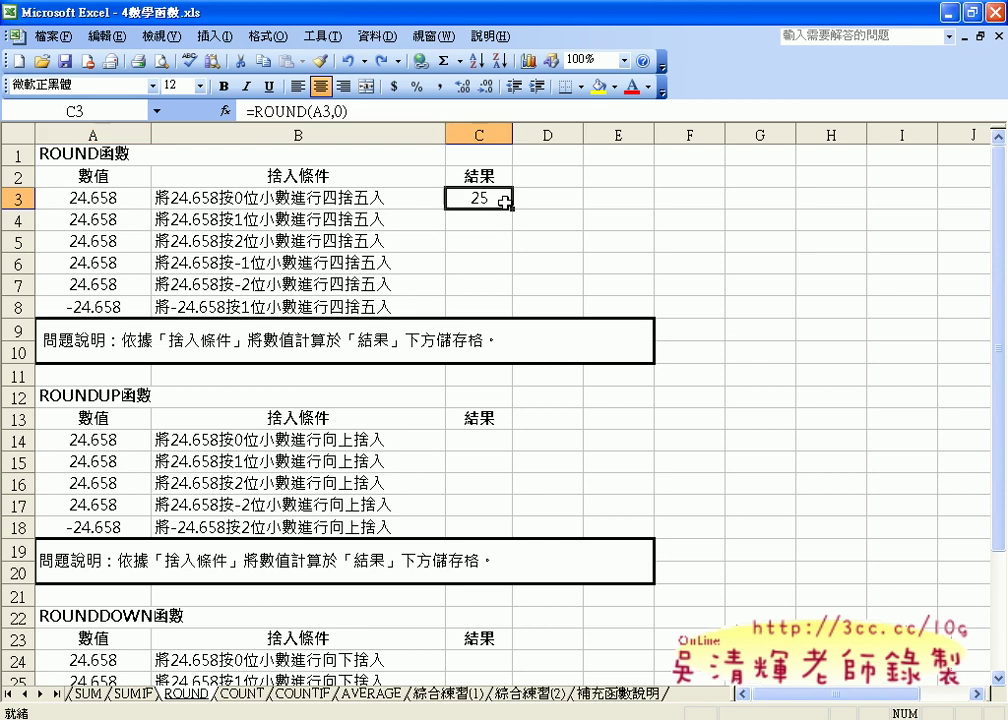
pyautogui.moveTo(510, 208); pyautogui.dragTo(501, 308)
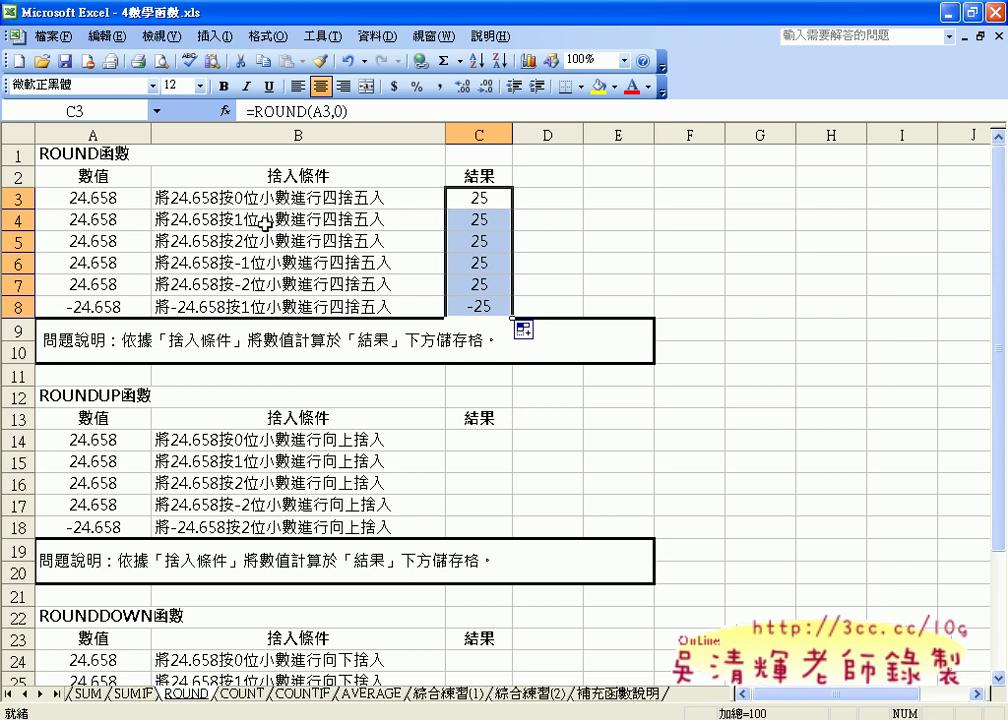
pyautogui.click(472, 218)
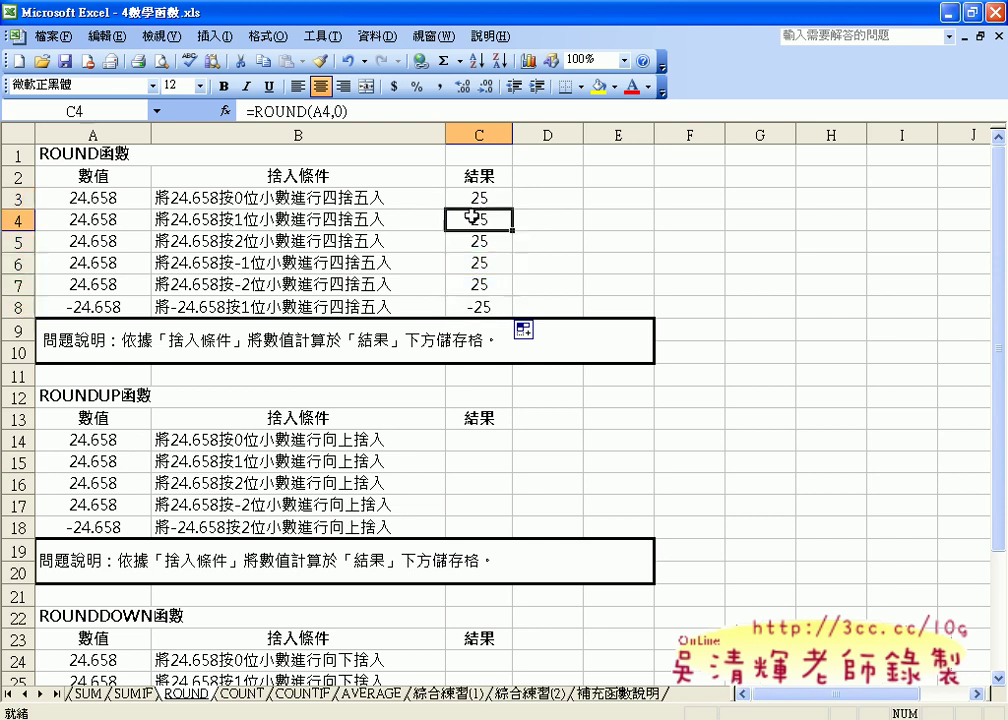
# Step: Change C4's digits argument from 0 to 1 so it shows 24.7
pyautogui.doubleClick(341, 111)
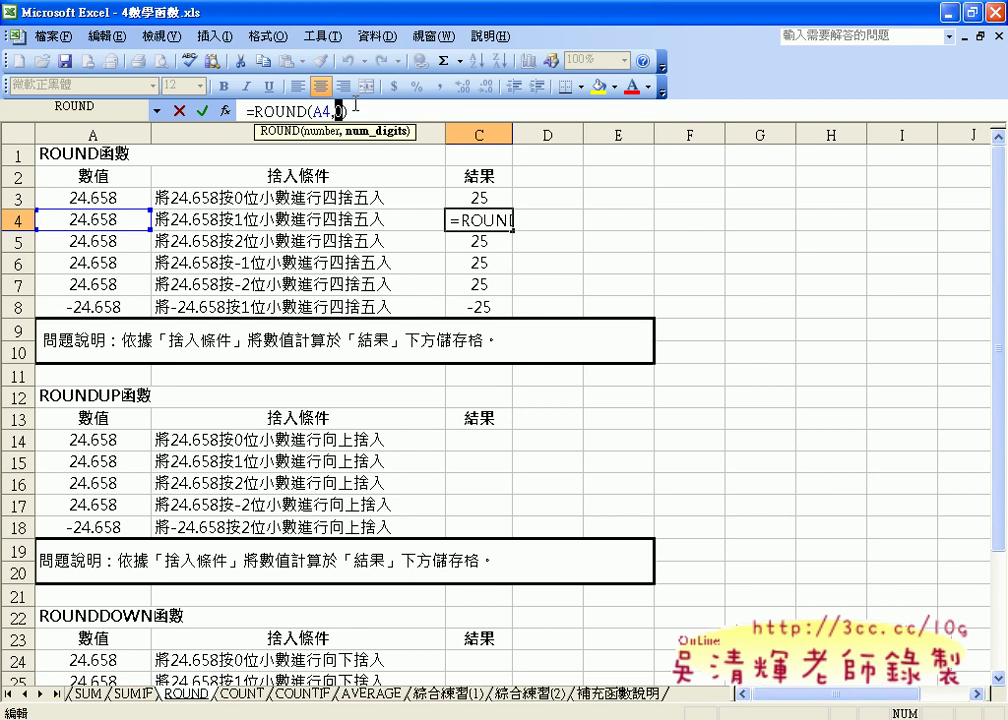
pyautogui.write('1')
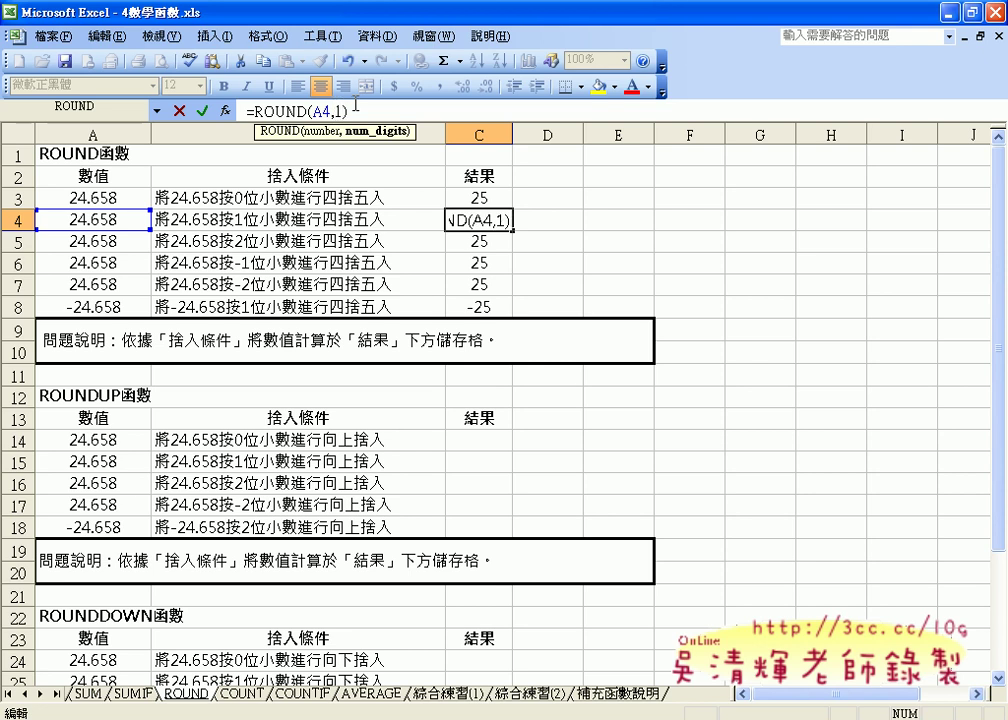
pyautogui.click(204, 112)
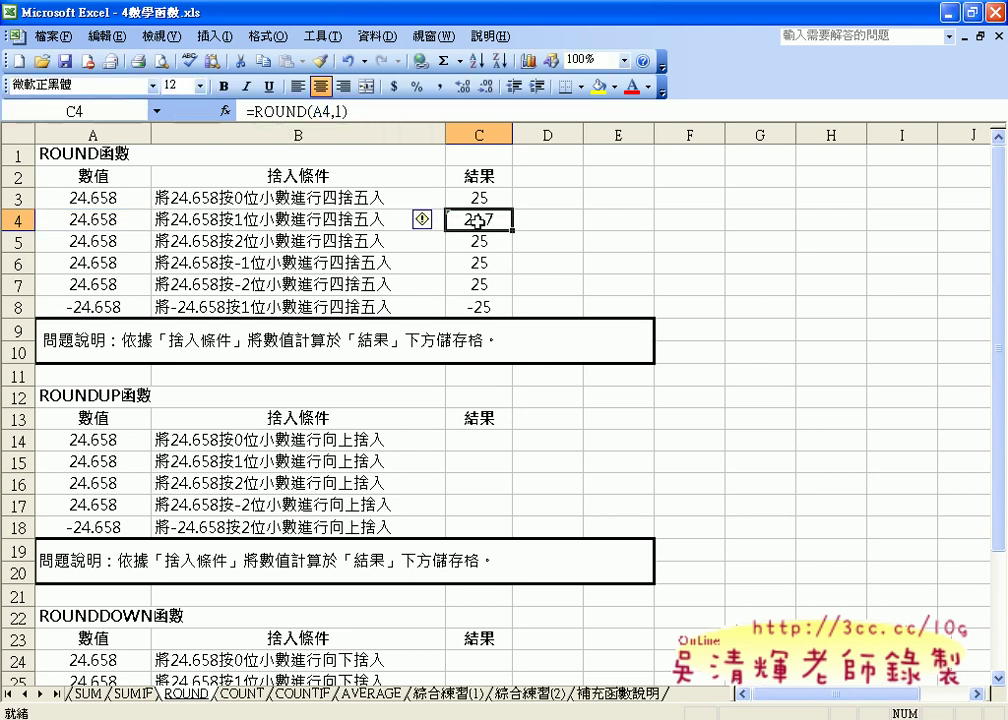
# Step: Change C5's formula to =ROUND(A5,2) so it shows 24.66
pyautogui.click(478, 240)
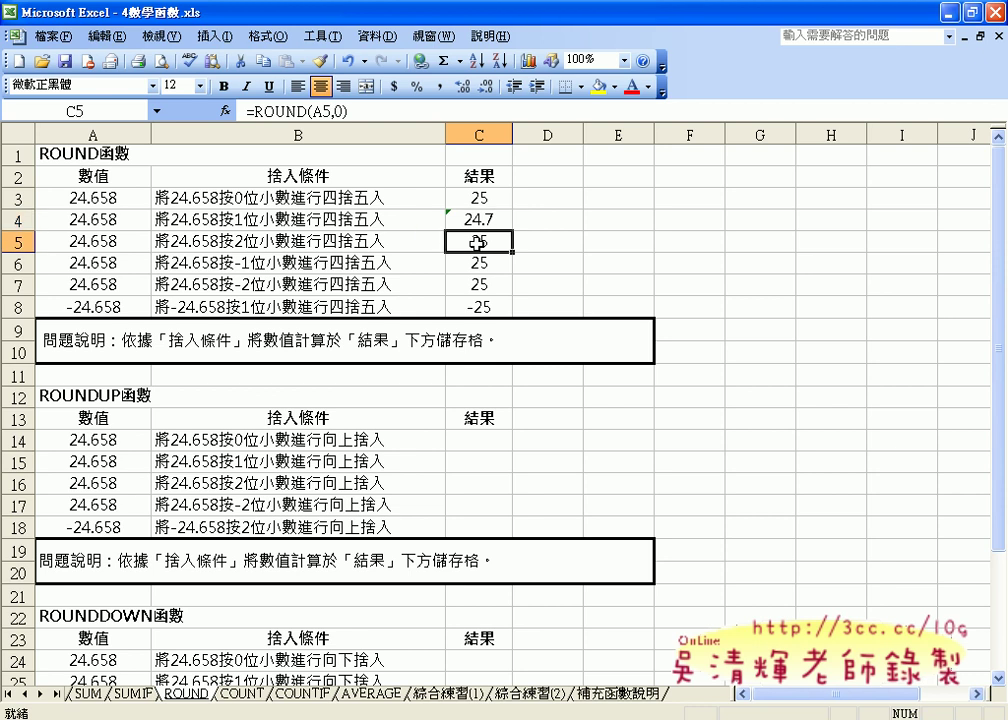
pyautogui.doubleClick(340, 111)
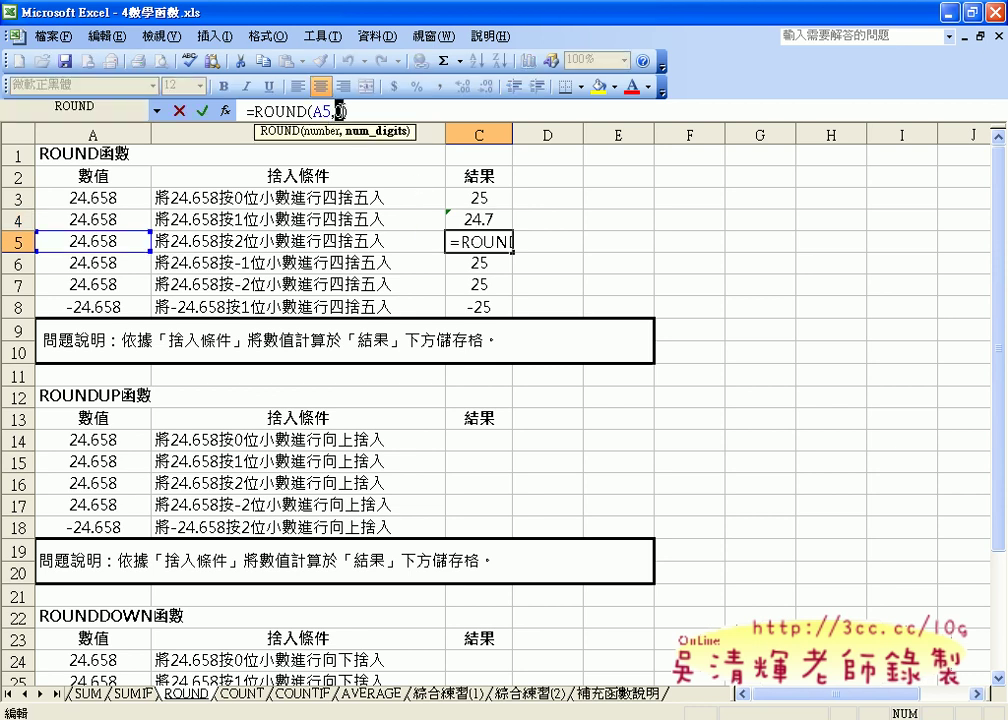
pyautogui.write('2')
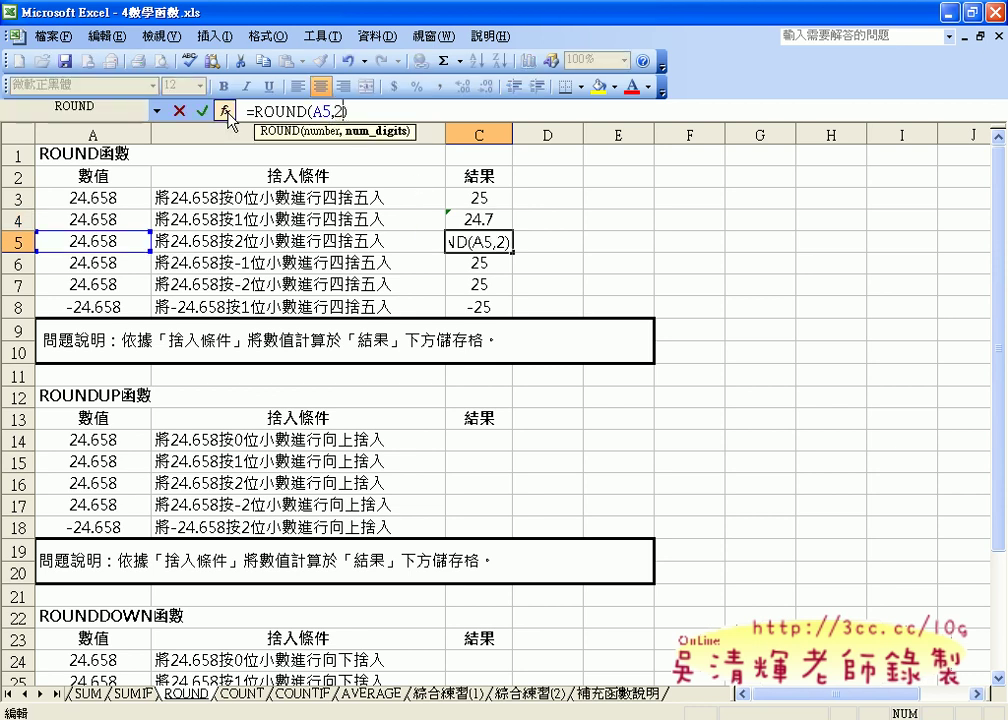
pyautogui.click(204, 111)
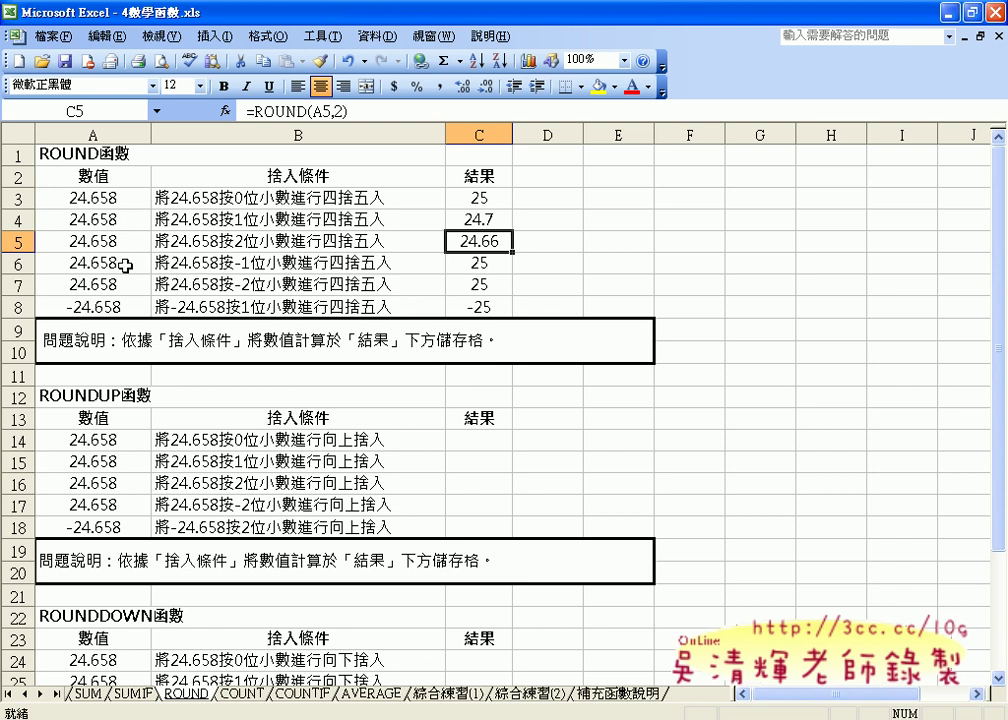
# Step: Change C5's formula to =ROUND(A5,-1) so it returns 20
pyautogui.moveTo(126, 287); pyautogui.dragTo(146, 284)
pyautogui.moveTo(86, 270); pyautogui.dragTo(116, 270)
pyautogui.press('Escape')
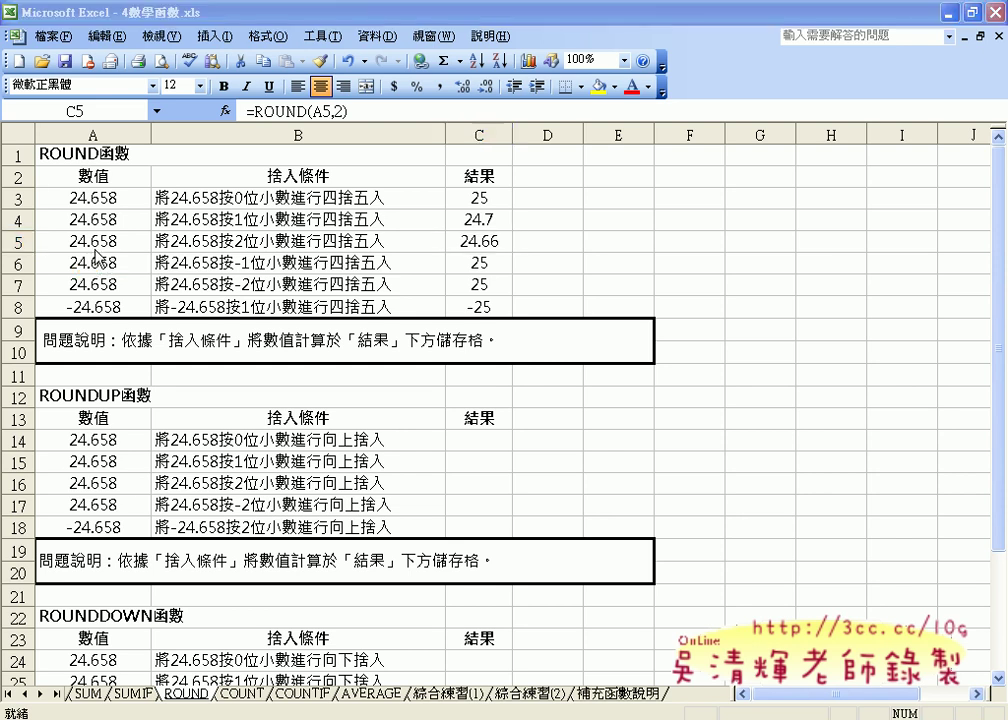
pyautogui.doubleClick(340, 110)
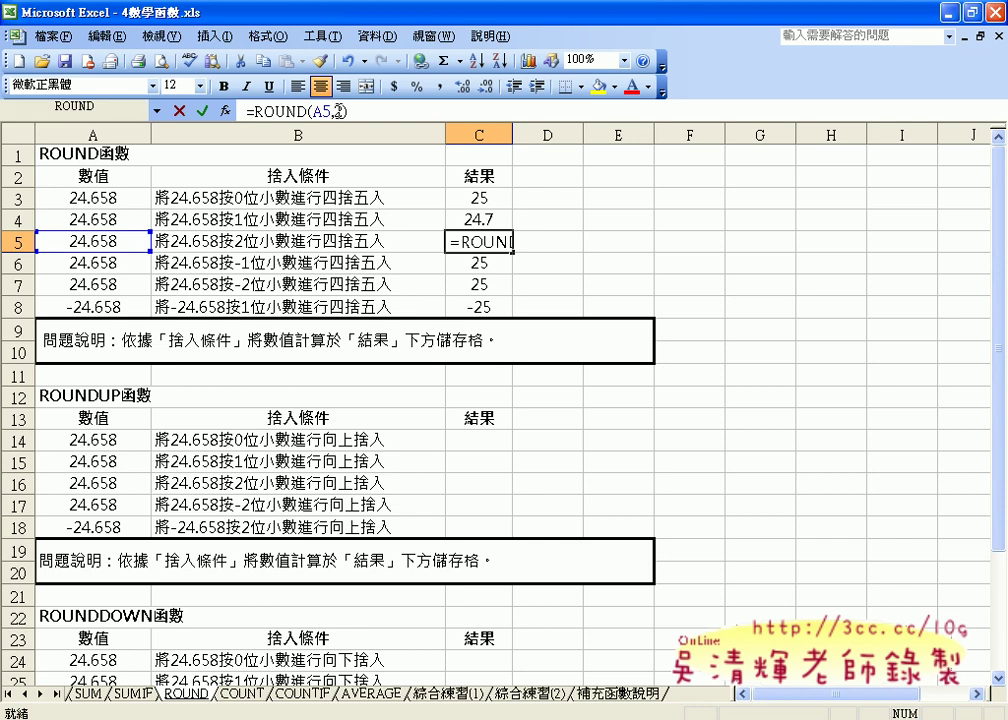
pyautogui.write('-1')
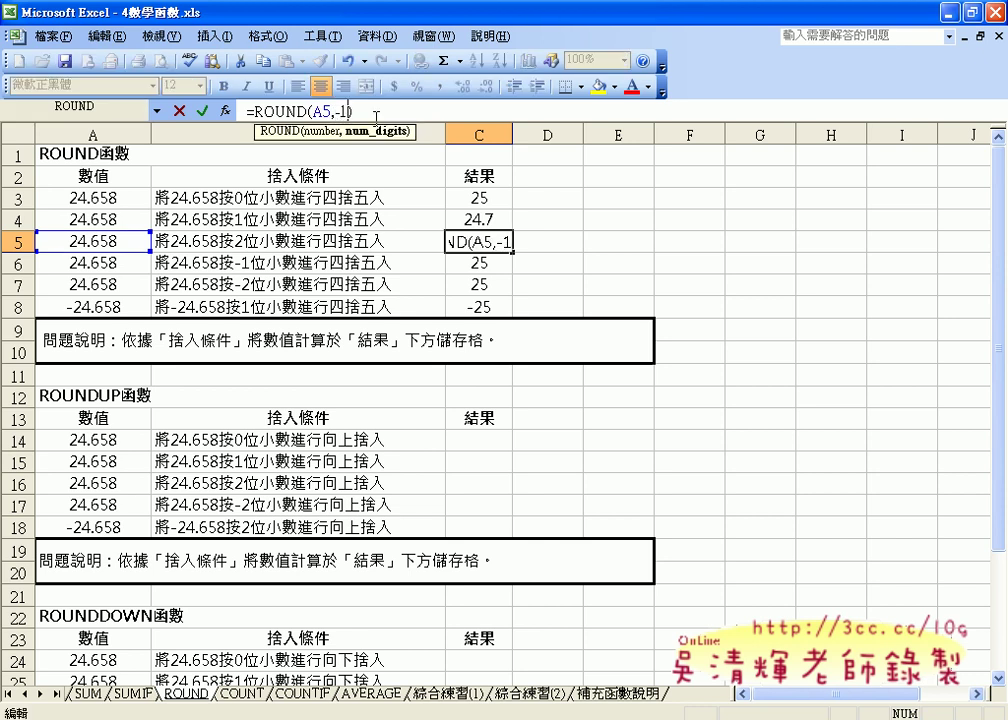
pyautogui.click(207, 112)
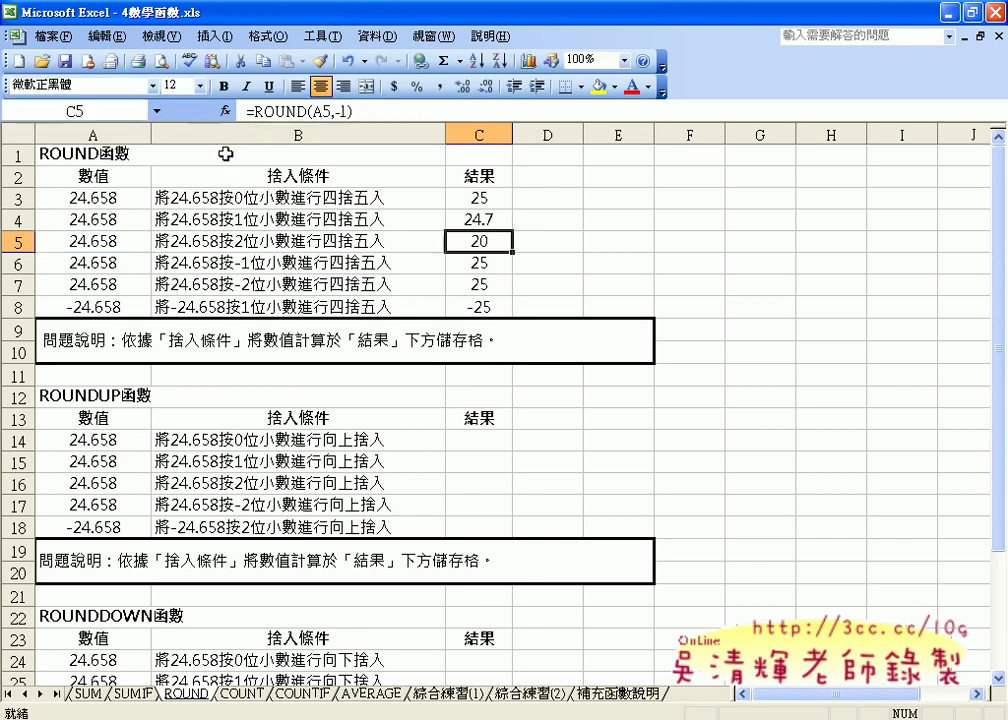